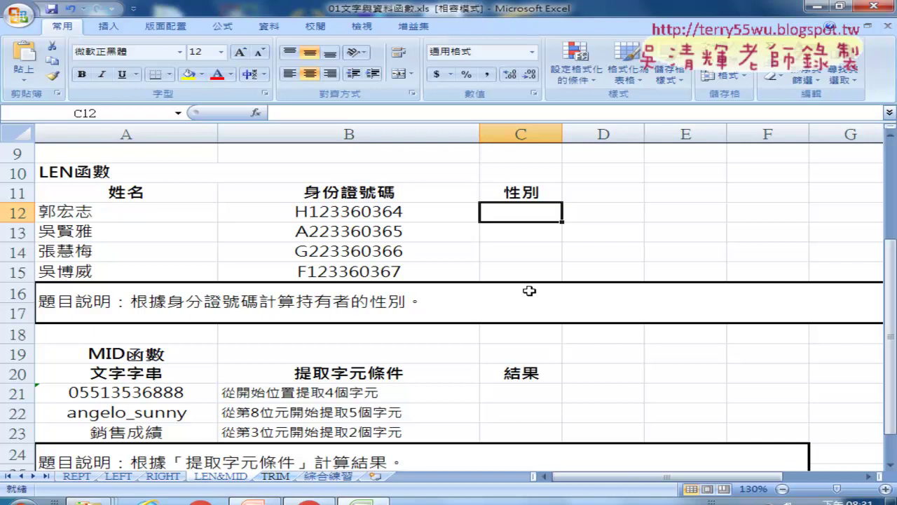
Insert the MID function into C12, choosing it from the 文字 (Text) category
click(256, 113)
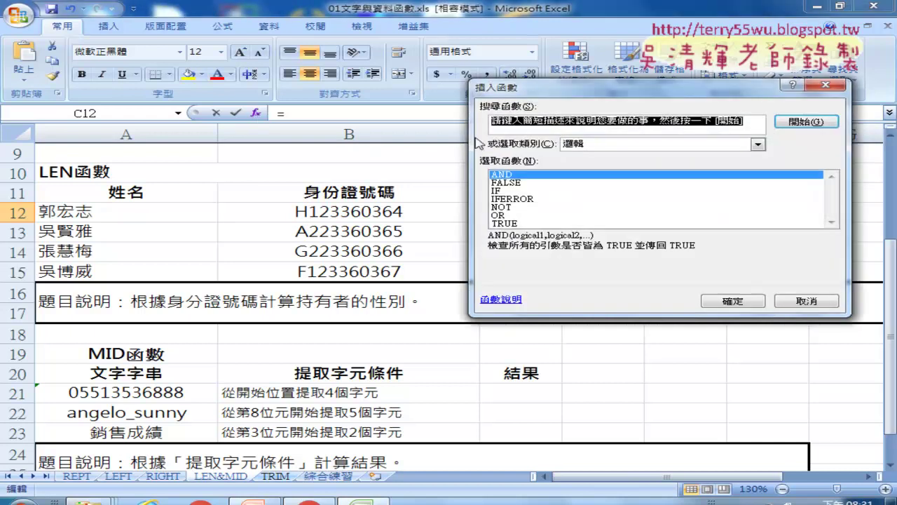
click(589, 144)
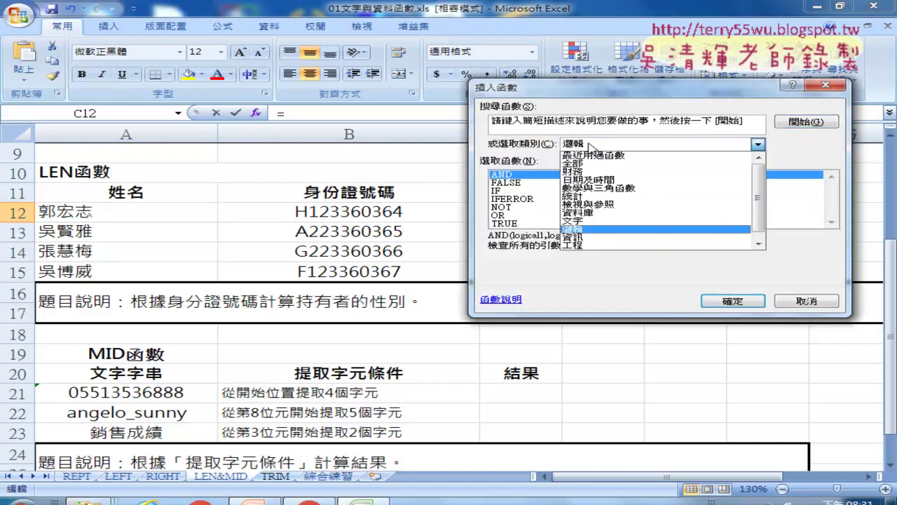
click(580, 221)
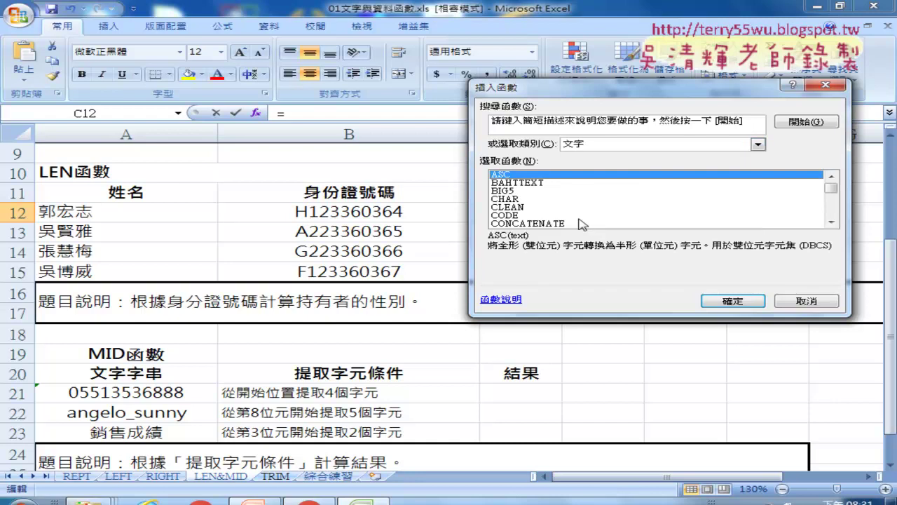
click(831, 221)
click(832, 222)
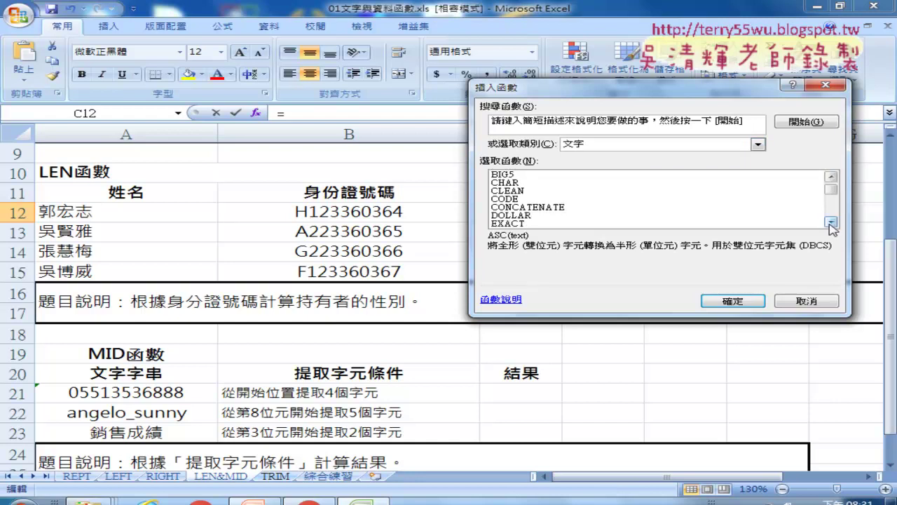
click(831, 222)
click(832, 221)
click(832, 221)
click(831, 222)
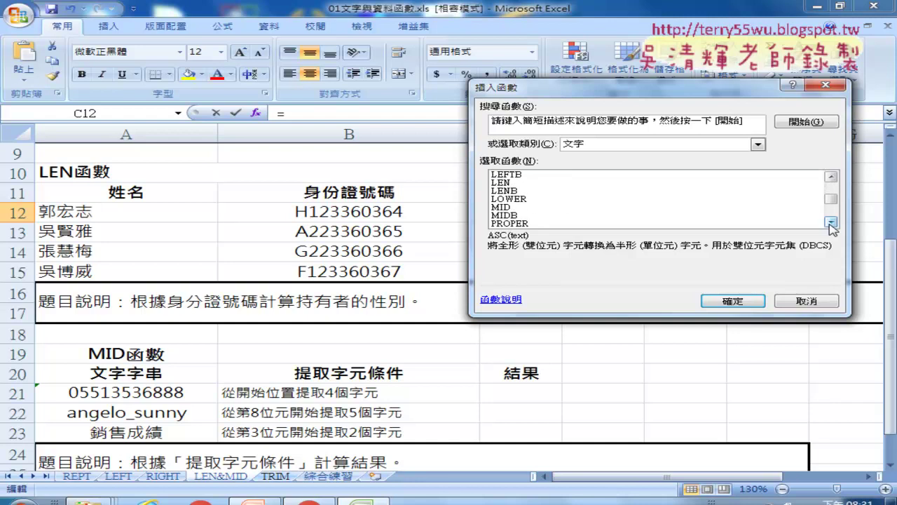
click(522, 209)
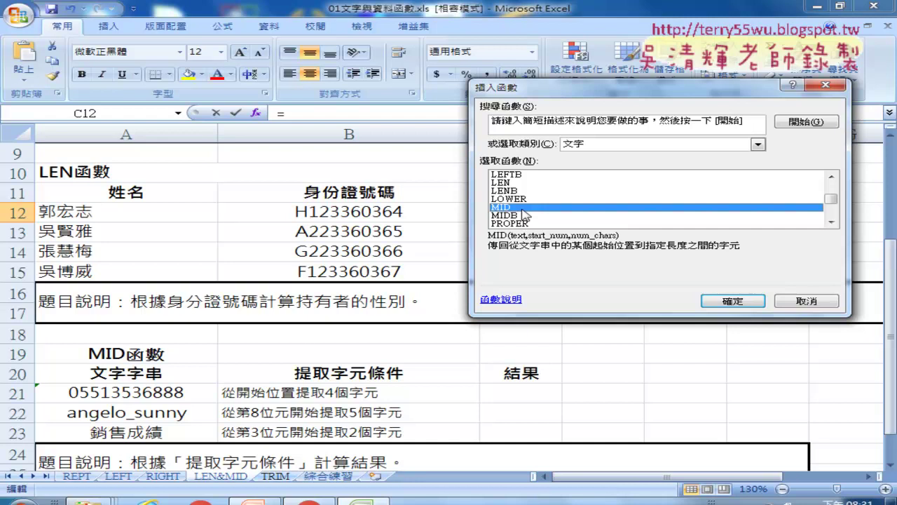
click(733, 301)
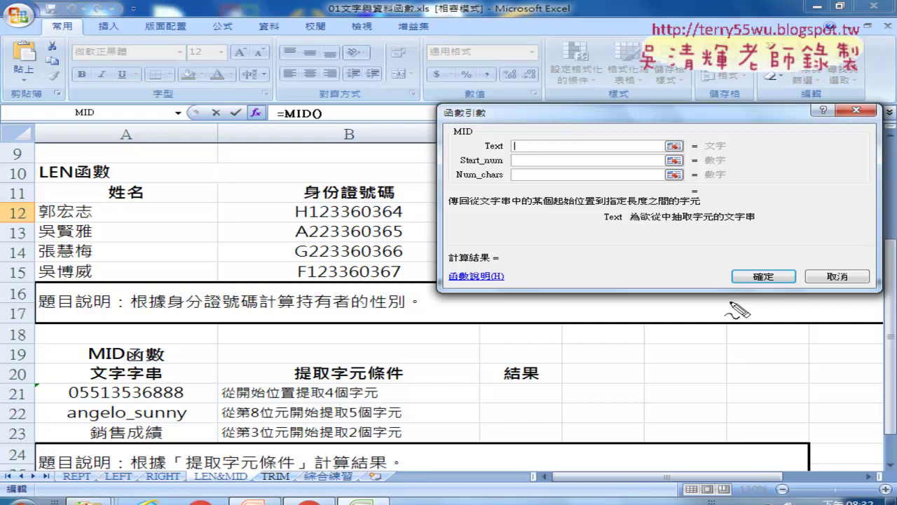
mouse_move(484, 152)
mouse_down()
mouse_move(506, 151)
mouse_move(461, 168)
mouse_move(457, 181)
mouse_move(491, 205)
mouse_up()
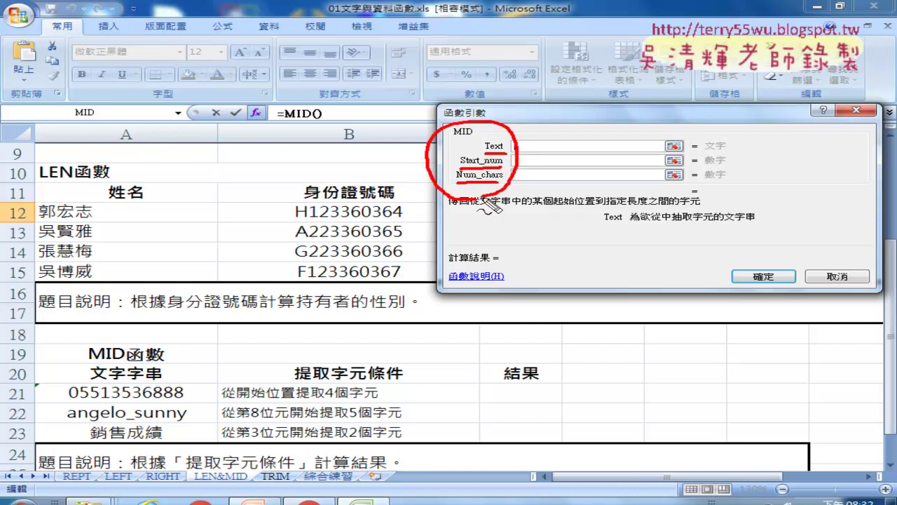
key(Escape)
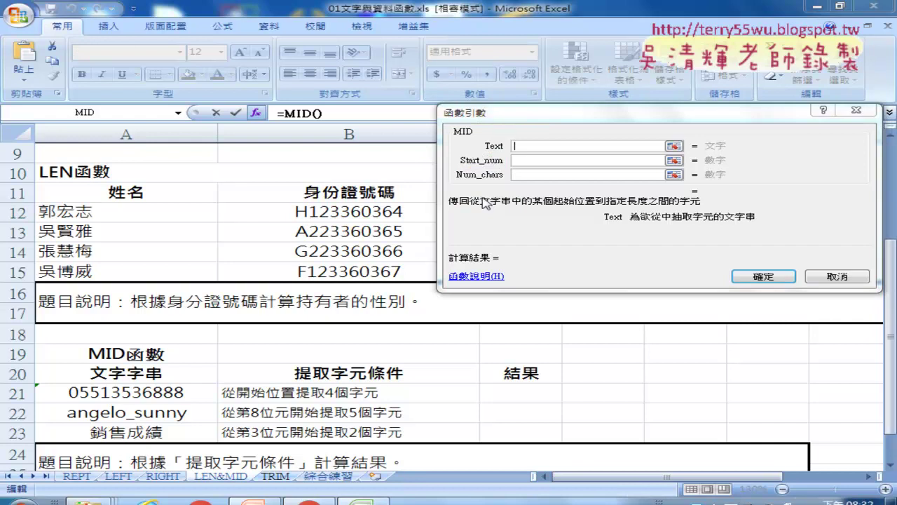
drag(530, 134, 581, 157)
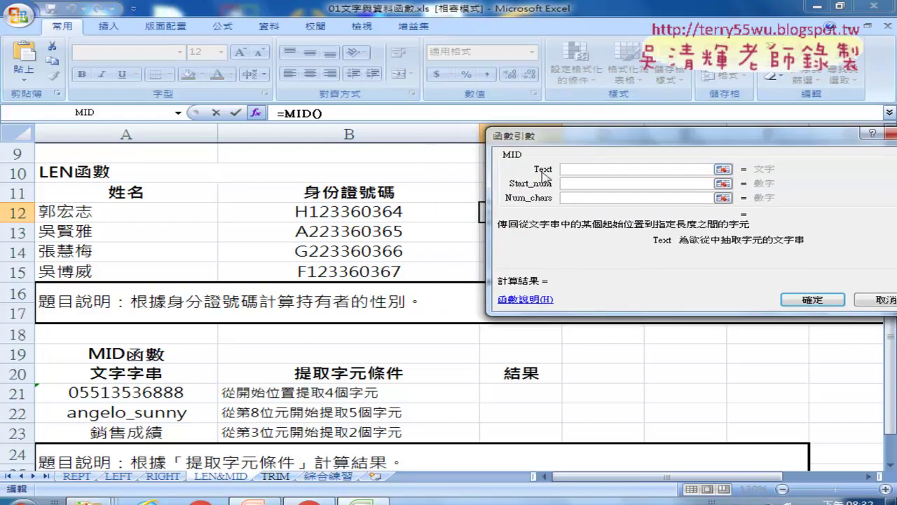
Fill MID's arguments with Text B12, Start_num 2 and Num_chars 1, previewing result 1
click(375, 213)
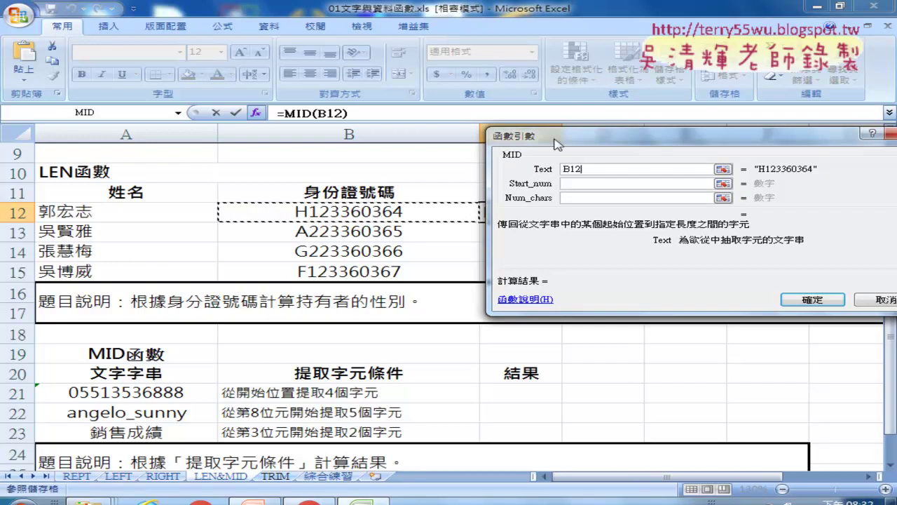
drag(554, 137, 505, 250)
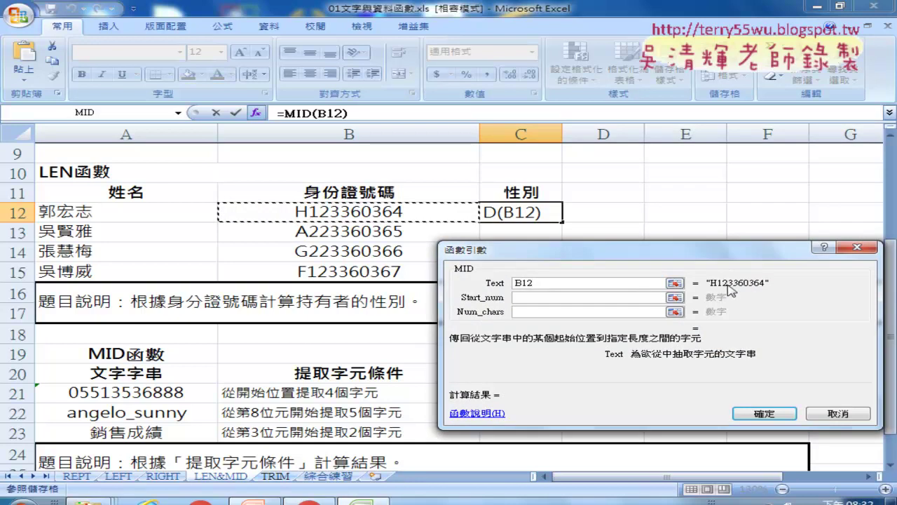
click(537, 297)
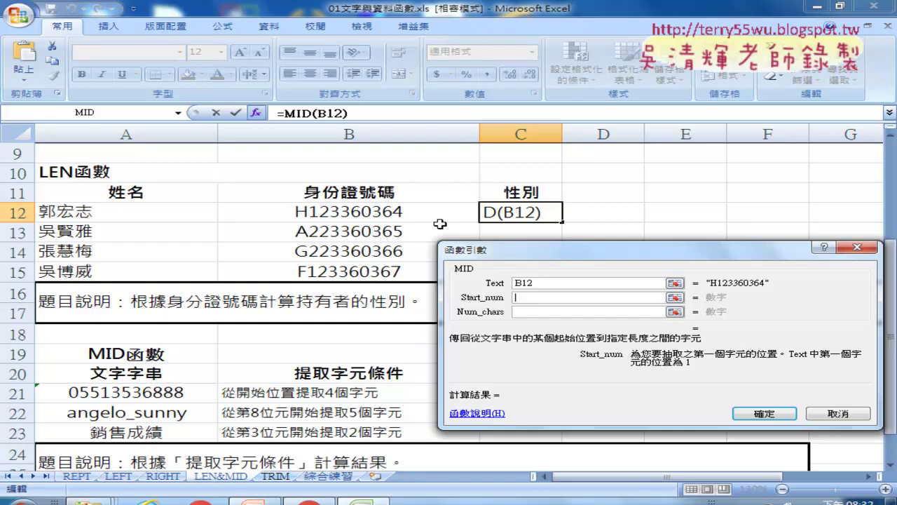
text(2)
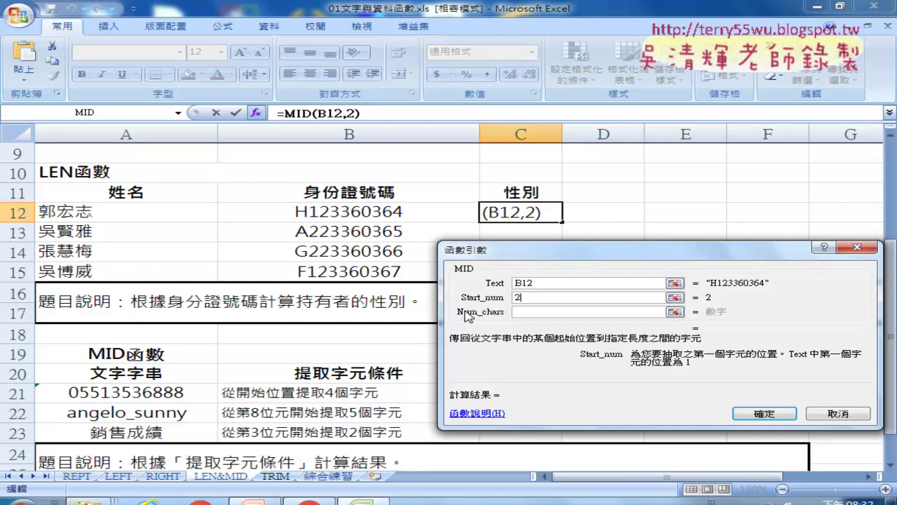
click(523, 313)
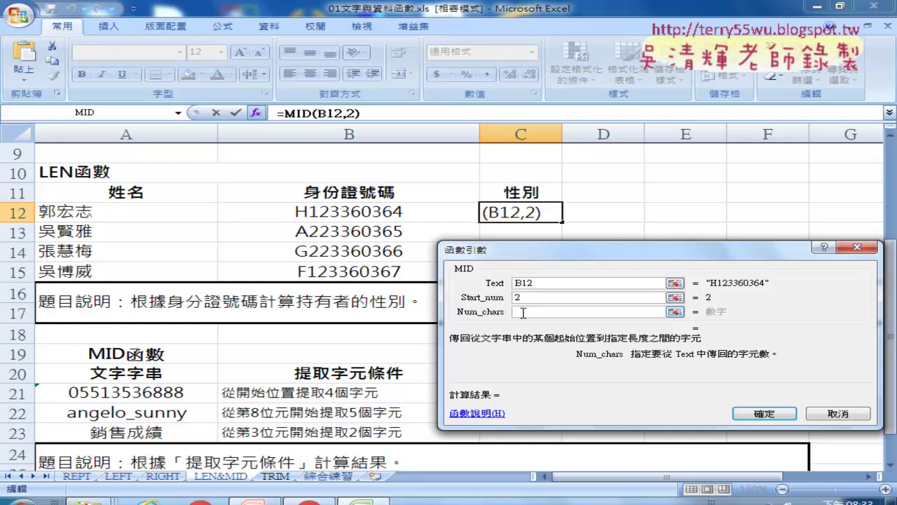
text(1)
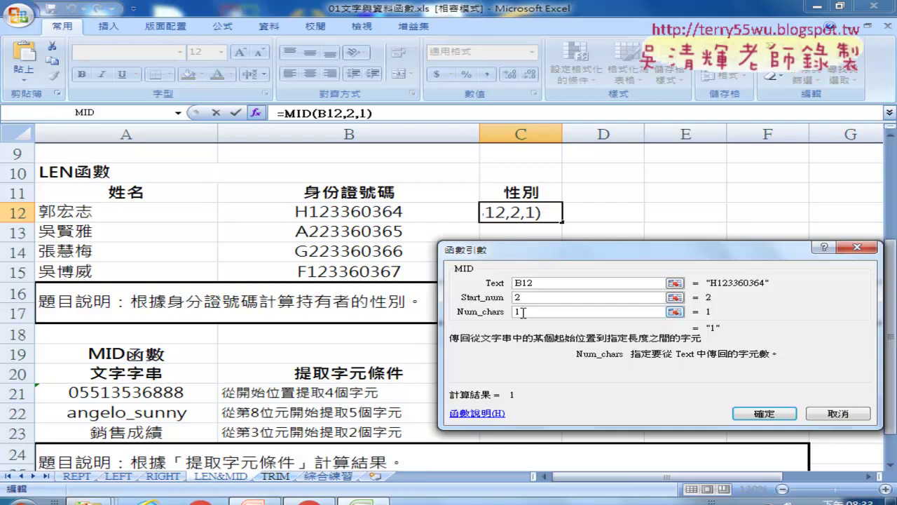
drag(529, 258, 322, 141)
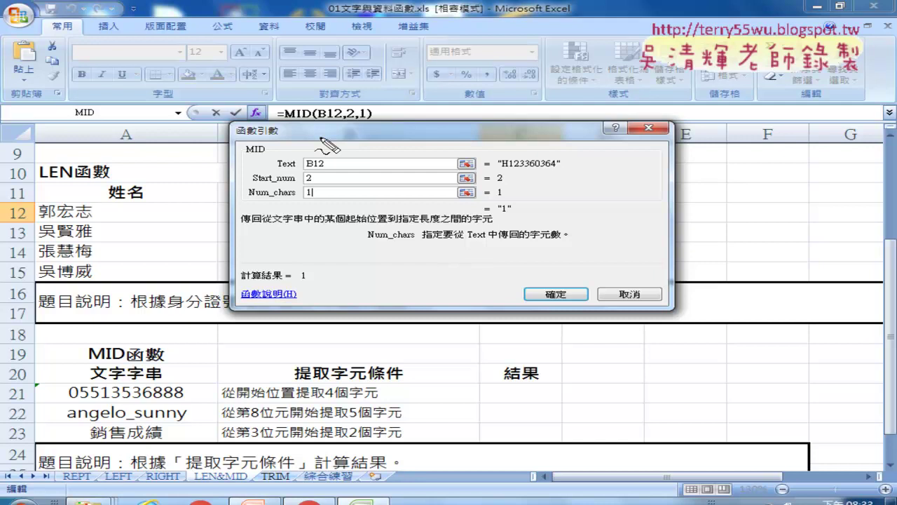
drag(306, 167, 323, 166)
drag(498, 166, 567, 167)
drag(366, 158, 512, 150)
drag(305, 182, 311, 179)
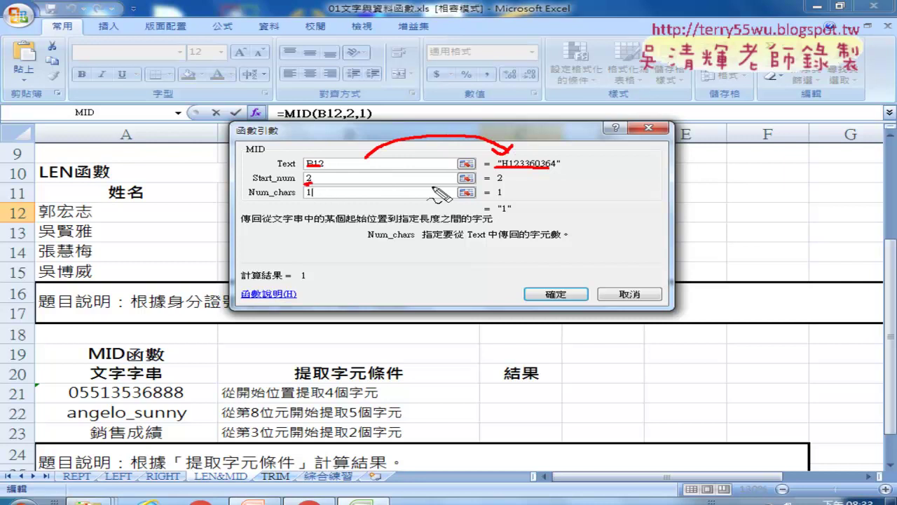
mouse_move(500, 183)
mouse_down()
mouse_move(510, 181)
mouse_move(504, 199)
mouse_move(533, 205)
mouse_up()
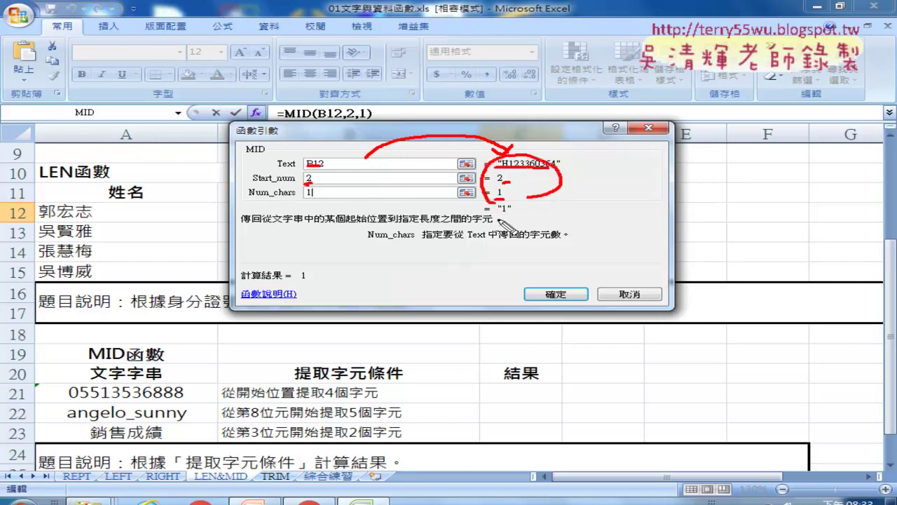
drag(477, 186, 490, 215)
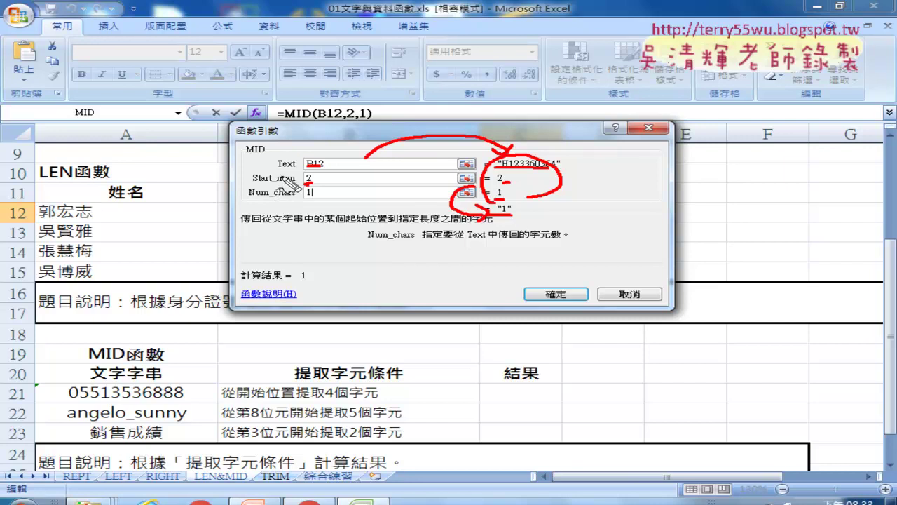
mouse_move(283, 171)
mouse_down()
mouse_move(295, 180)
mouse_move(261, 199)
mouse_up()
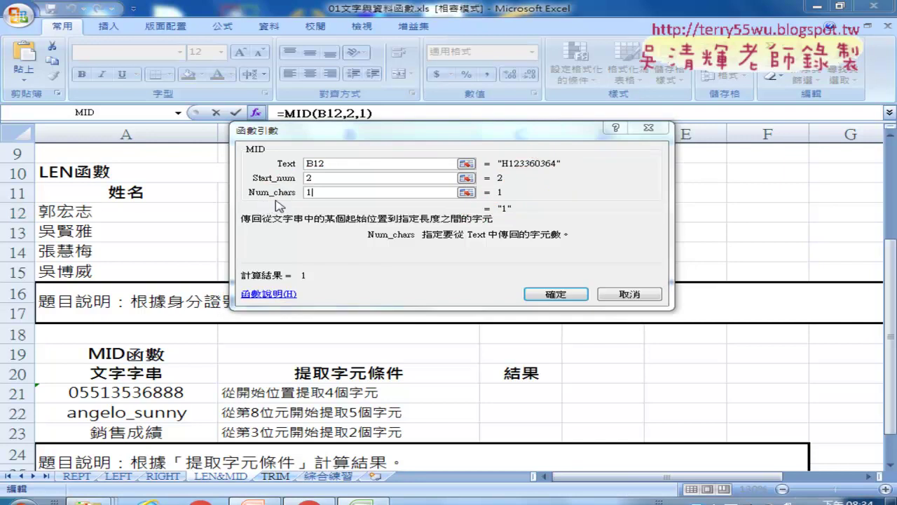
Confirm =MID(B12,2,1) in C12 and fill it down to C15, giving 1, 2, 2, 1
click(561, 295)
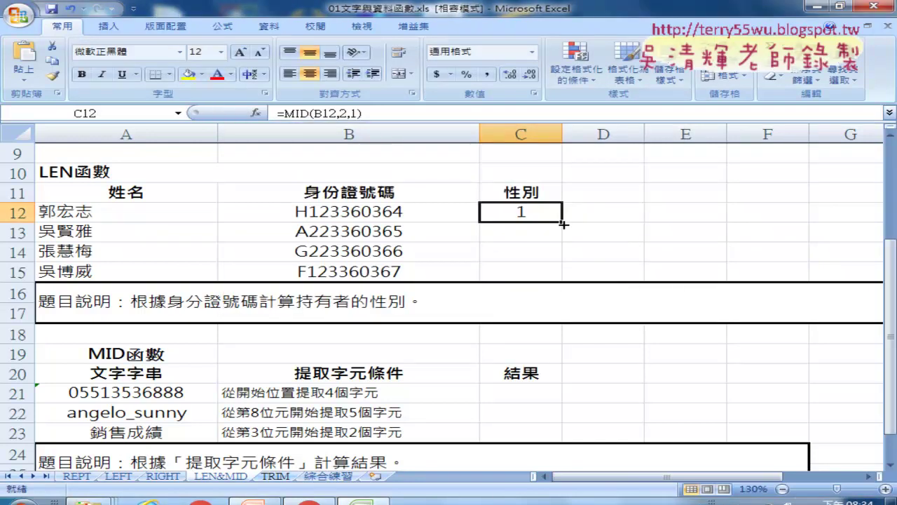
drag(562, 222, 557, 277)
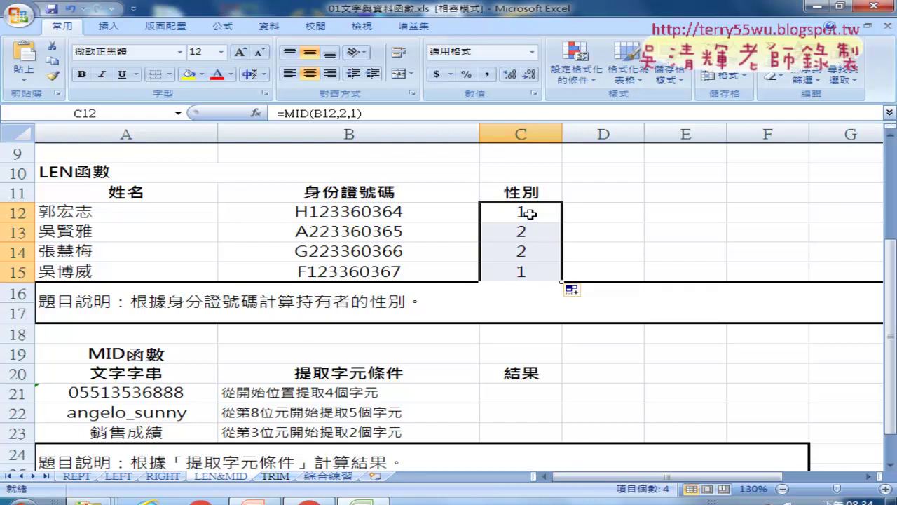
click(528, 213)
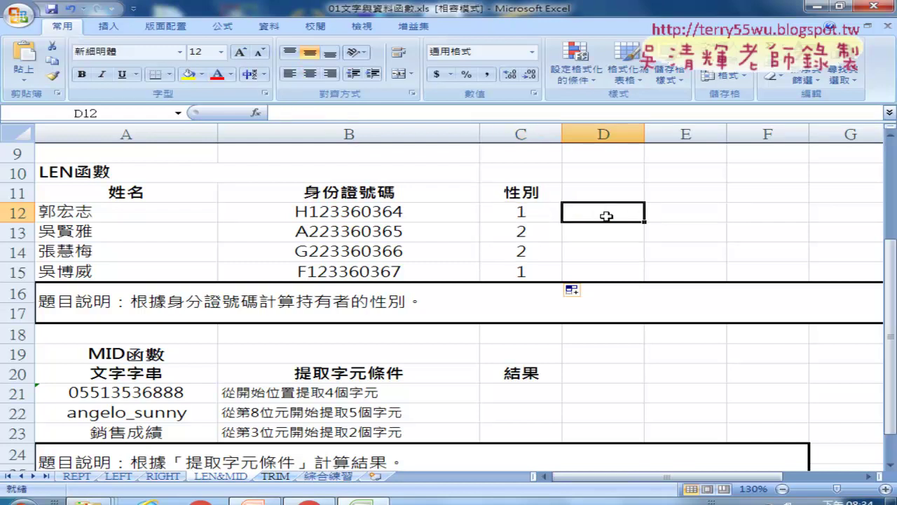
scroll(607, 216, up, 3)
click(593, 197)
scroll(614, 335, down, 1)
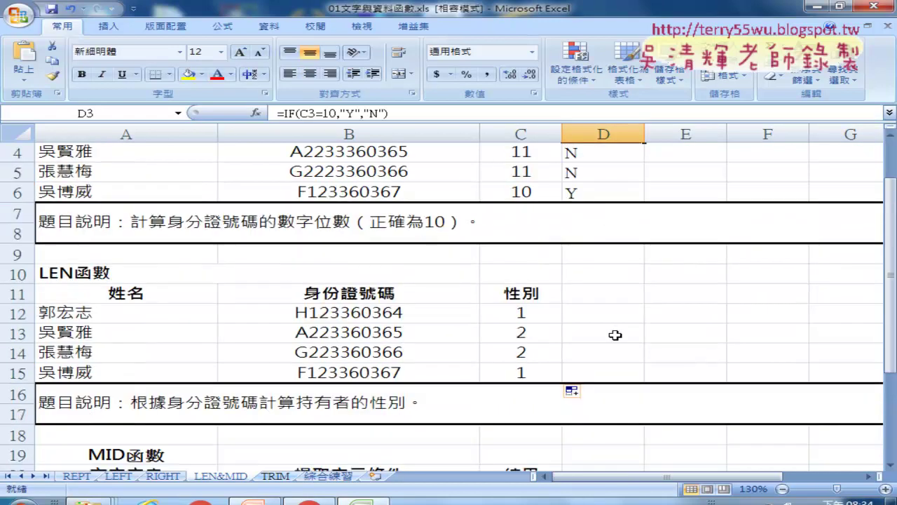
click(610, 311)
scroll(610, 311, up, 1)
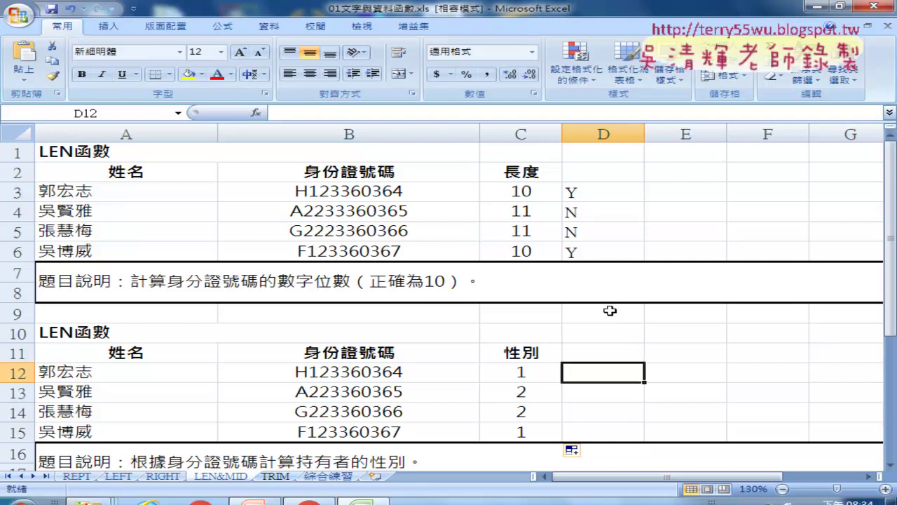
click(520, 376)
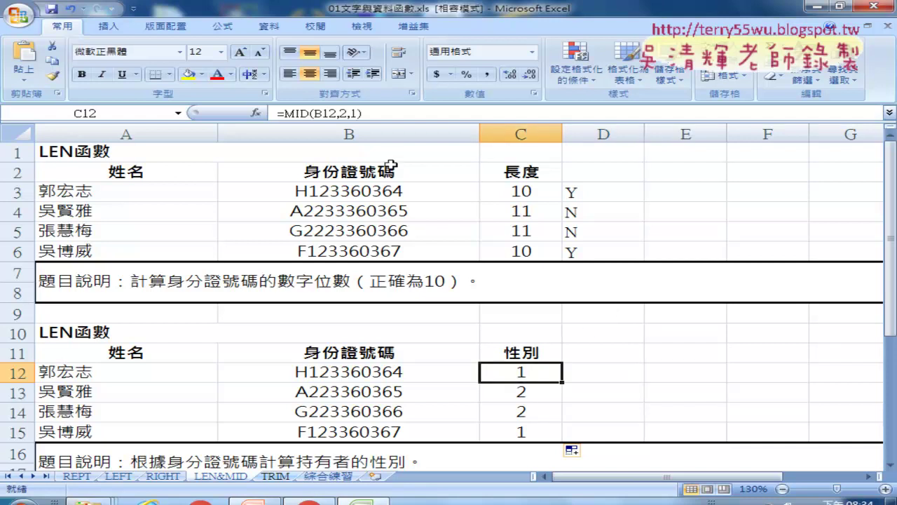
scroll(424, 220, down, 1)
scroll(424, 221, down, 1)
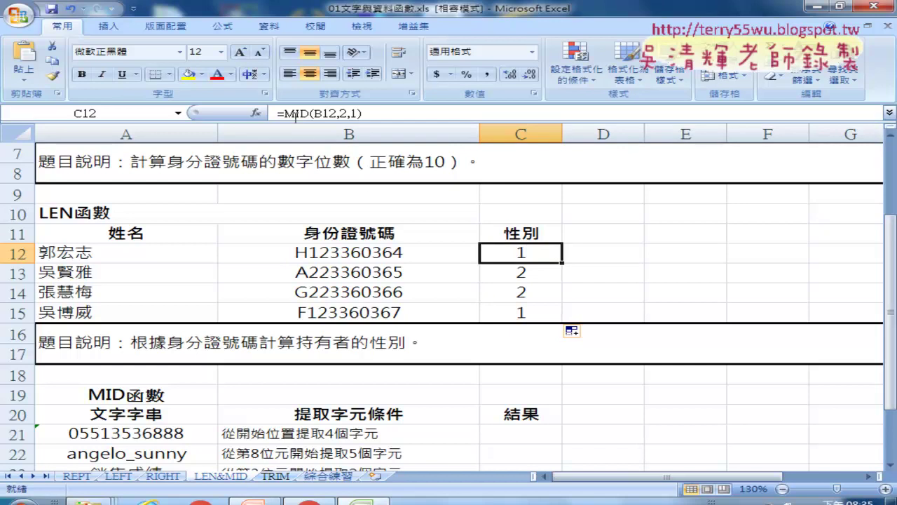
Cut MID(B12,2,1) from C12's formula so only the equals sign remains
drag(284, 114, 373, 116)
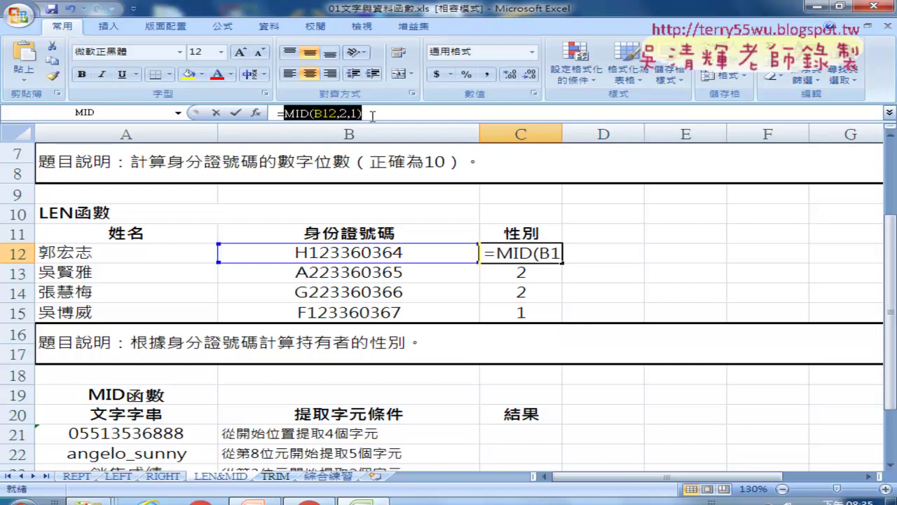
right_click(336, 117)
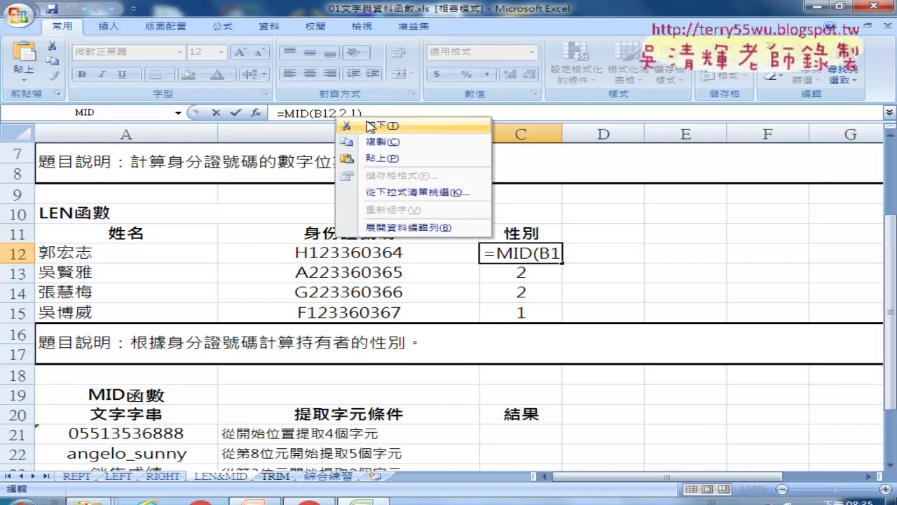
click(370, 126)
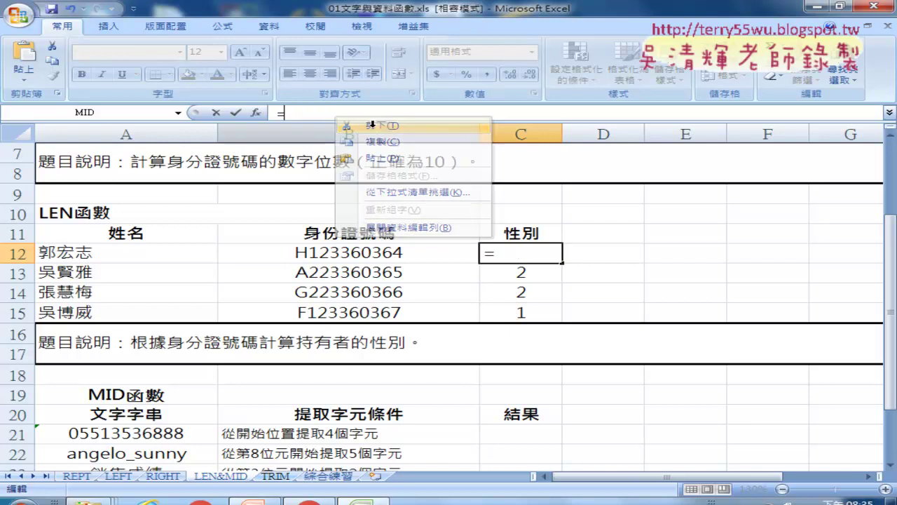
click(258, 114)
Choose IF from the 邏輯 category and paste MID(B12,2,1) into its Logical_test
click(407, 162)
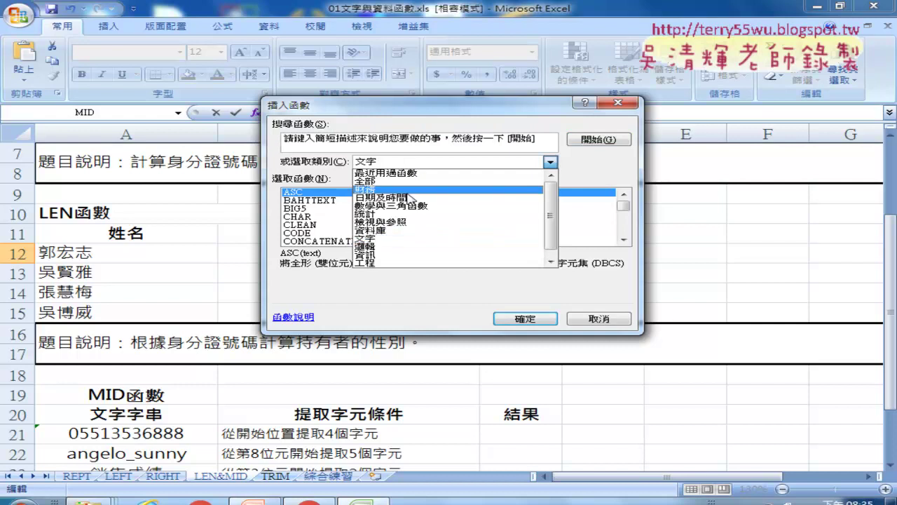
click(401, 246)
double_click(313, 210)
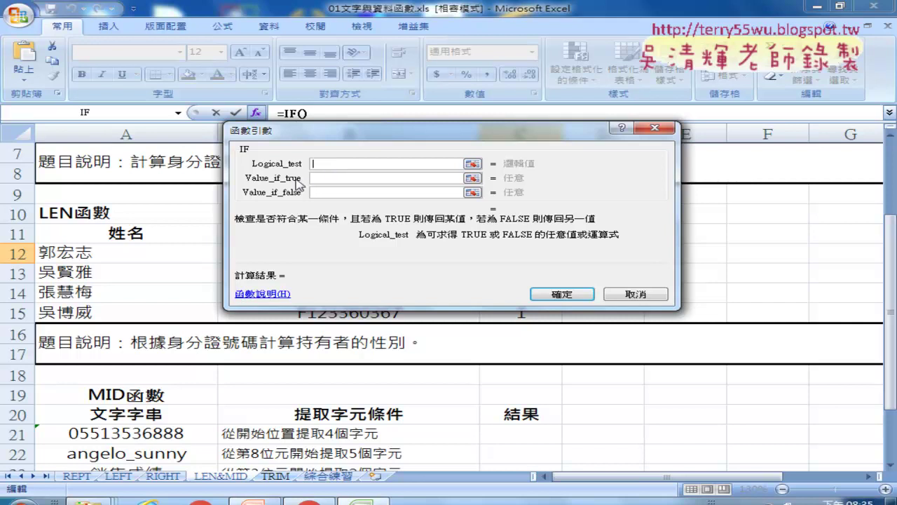
click(326, 179)
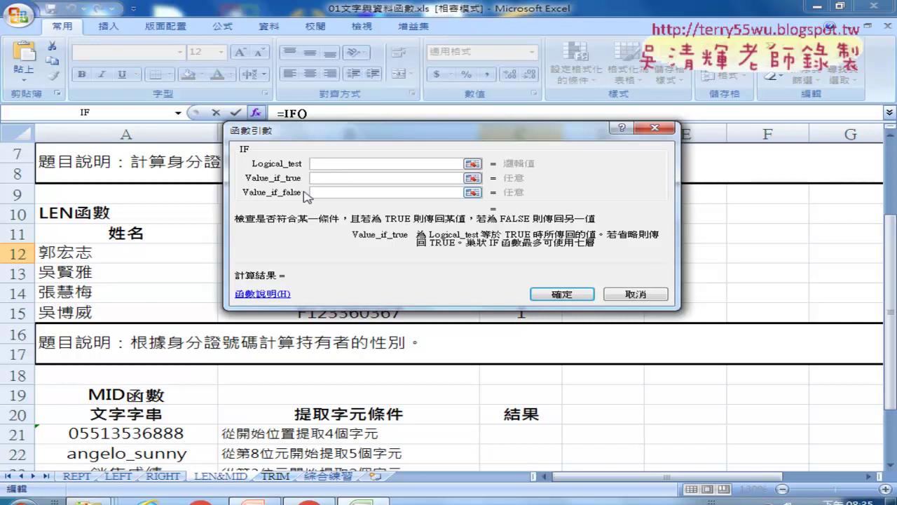
click(331, 193)
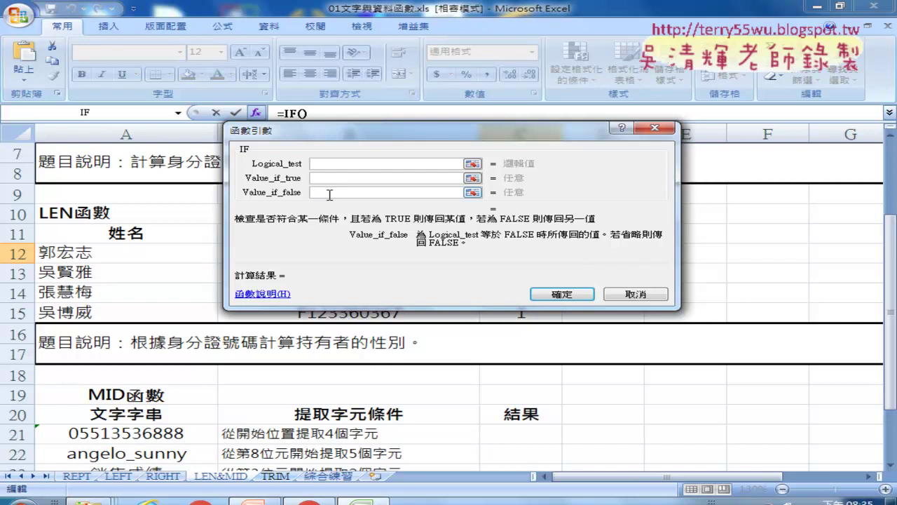
click(327, 164)
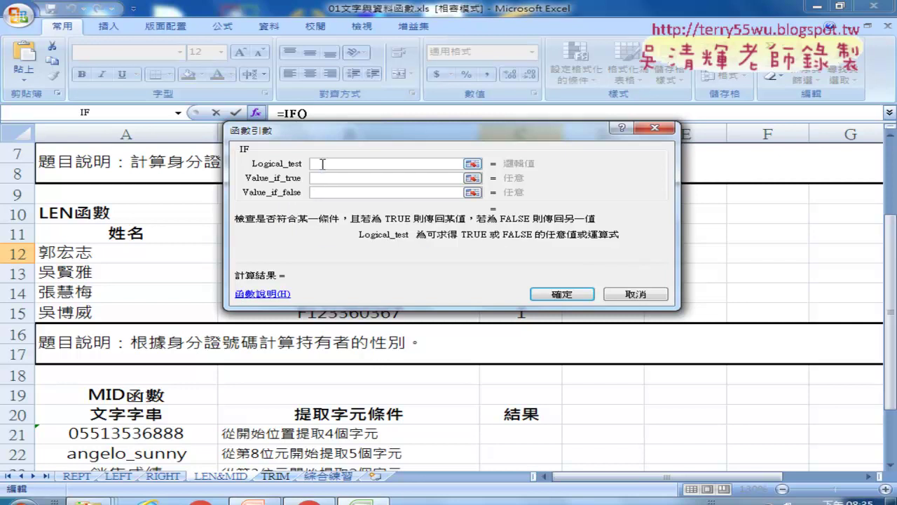
right_click(321, 165)
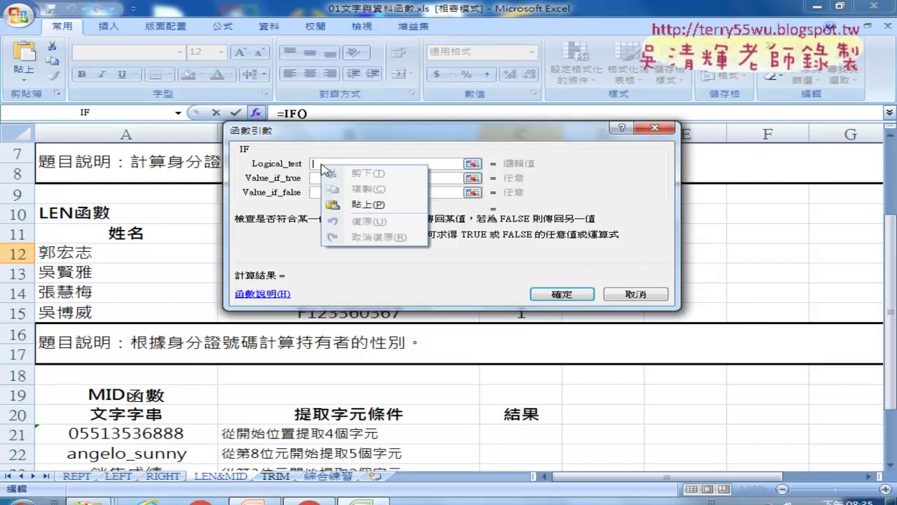
click(360, 204)
Append =1 to the logical test, then cancel the IF entry without applying it
drag(355, 136, 658, 148)
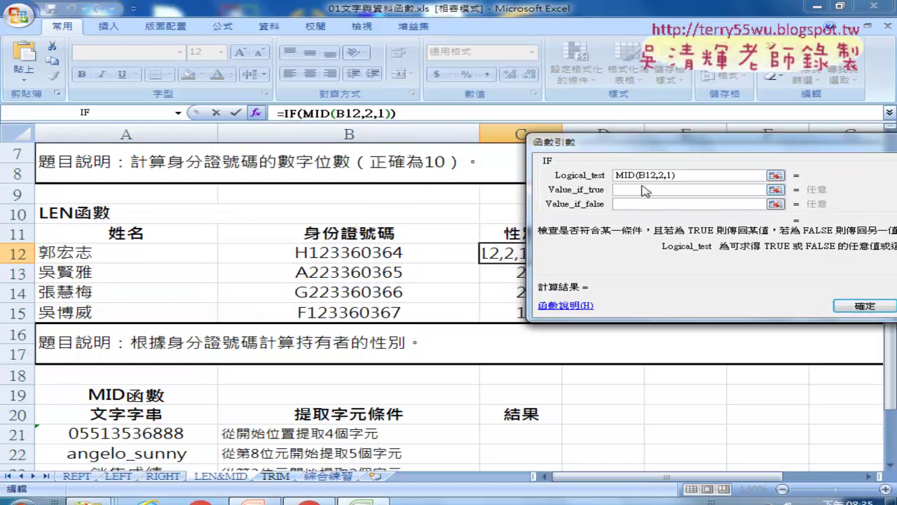
double_click(686, 176)
click(697, 178)
text(=)
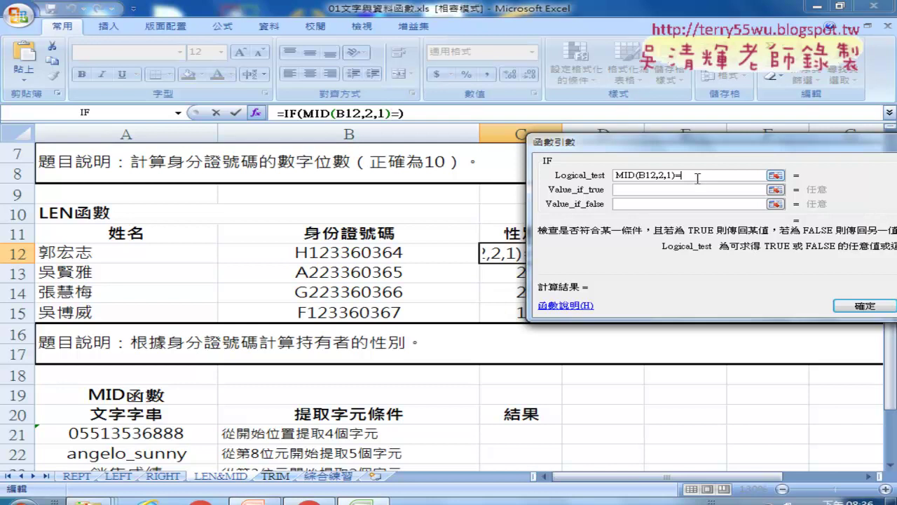
text(1)
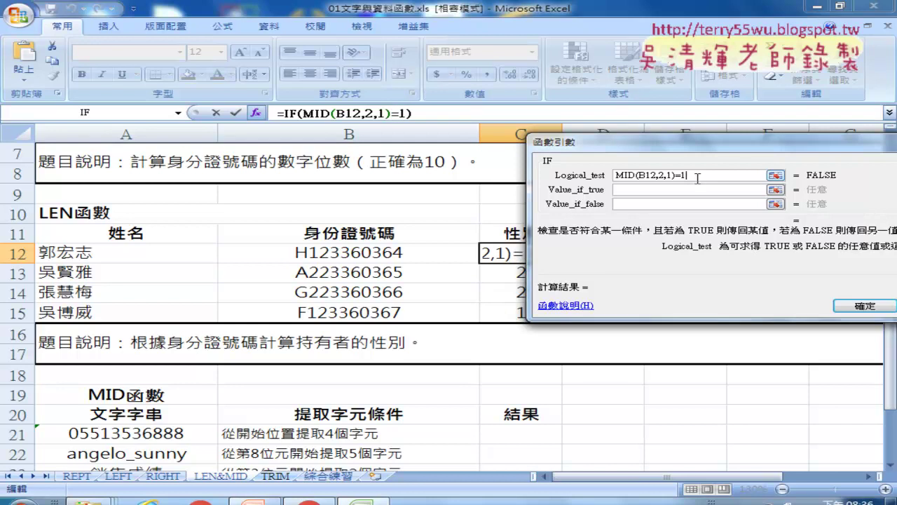
click(642, 190)
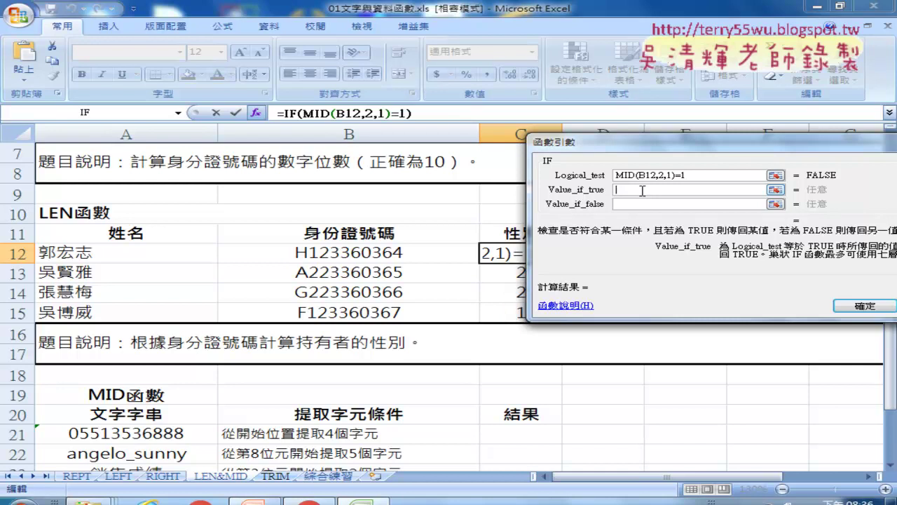
drag(716, 143, 627, 152)
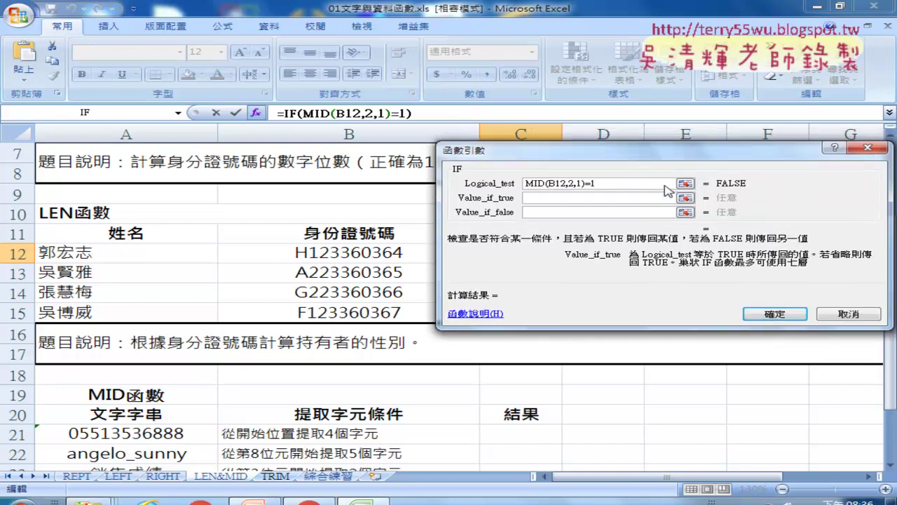
click(850, 314)
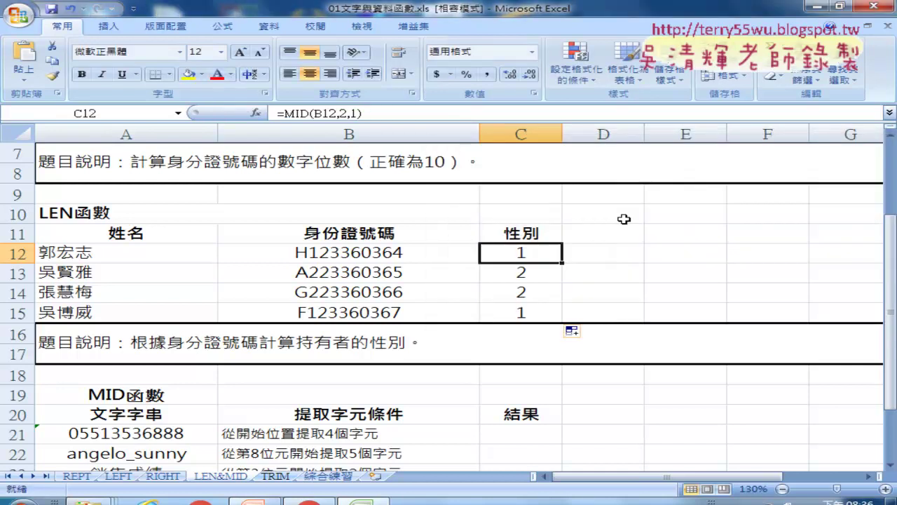
Review C12's MID arguments (Text B12, Start_num 2, Num_chars 1) and confirm them
click(278, 116)
click(256, 112)
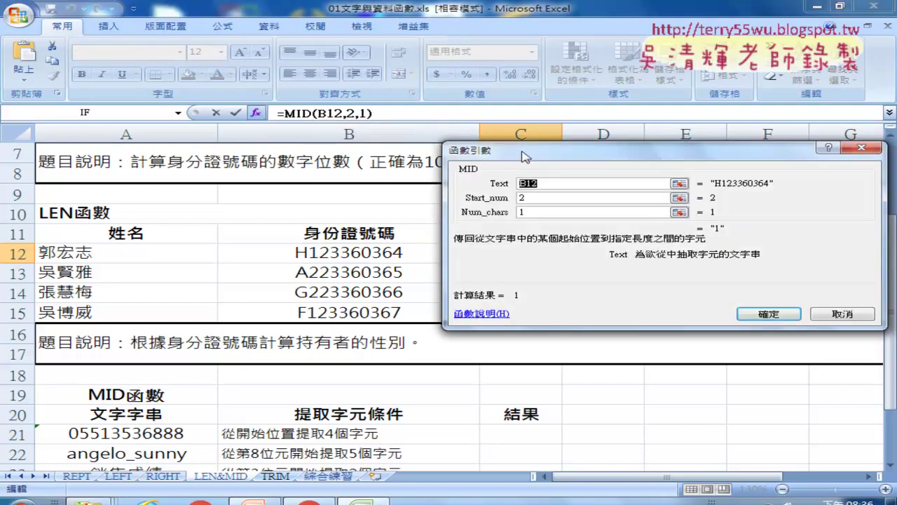
drag(523, 155, 265, 77)
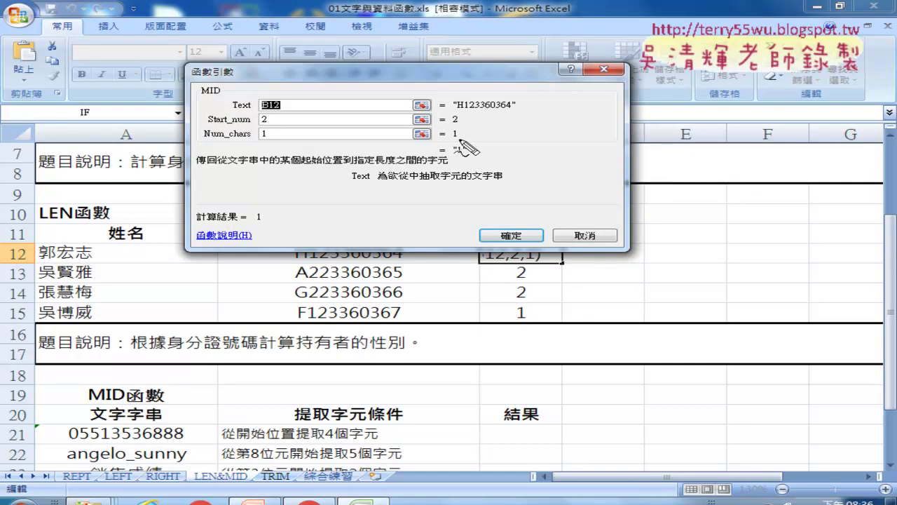
drag(459, 137, 453, 158)
key(Escape)
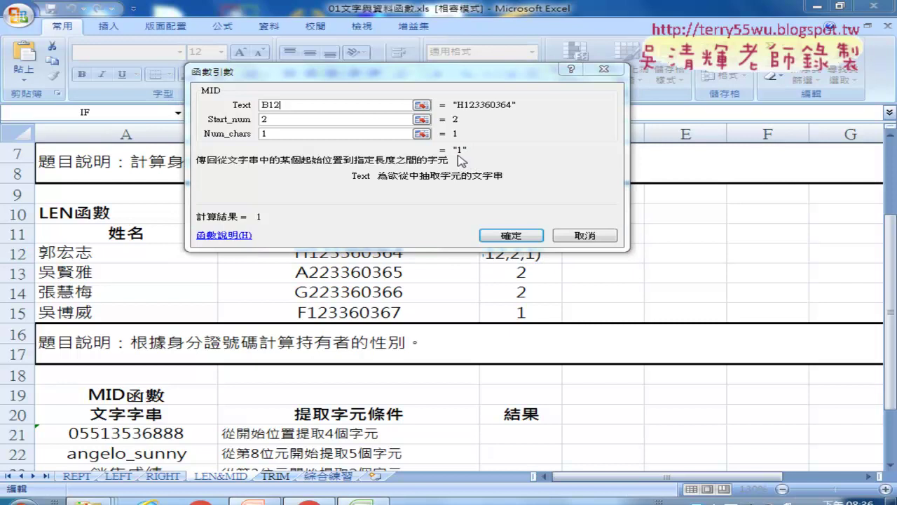
click(568, 235)
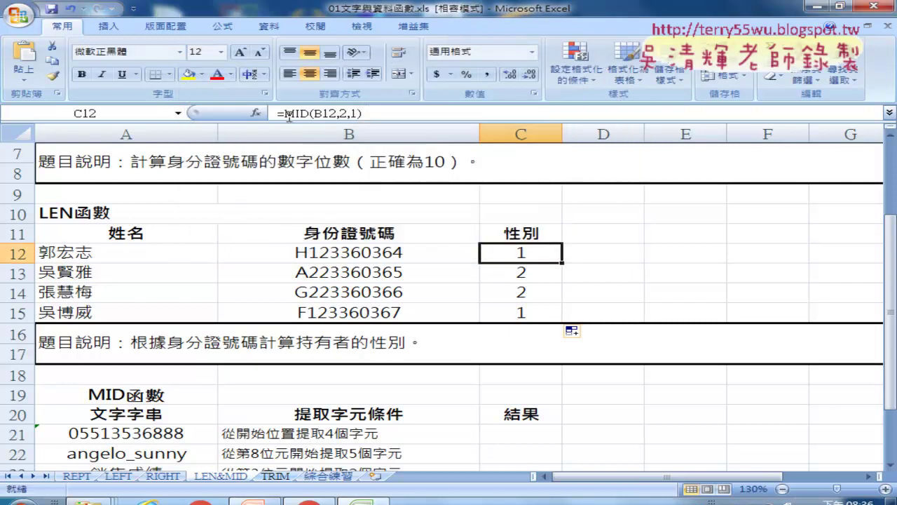
Cut MID(B12,2,1) out of C12's formula again, leaving a bare =
drag(285, 112, 364, 113)
right_click(340, 114)
click(372, 118)
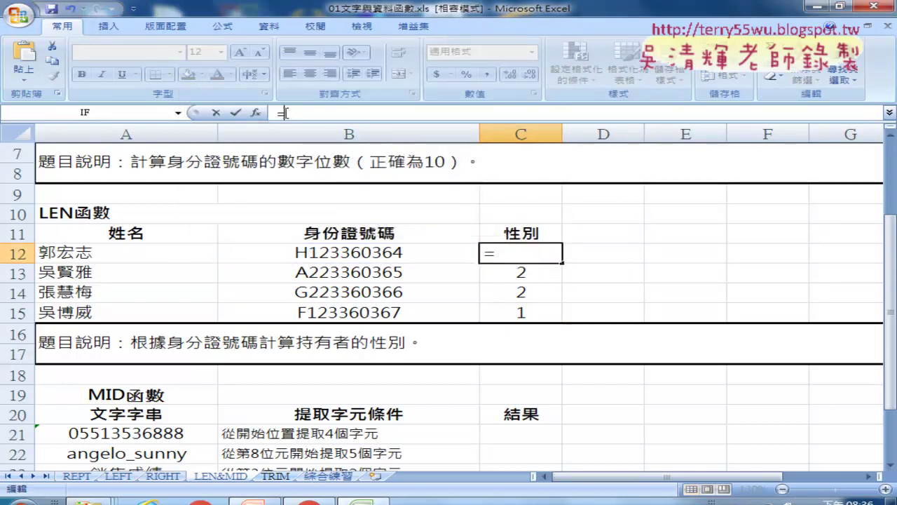
Build =IF(MID(B12,2,1)=1,"男","女") in C12, returning 男 when true and 女 otherwise
click(256, 112)
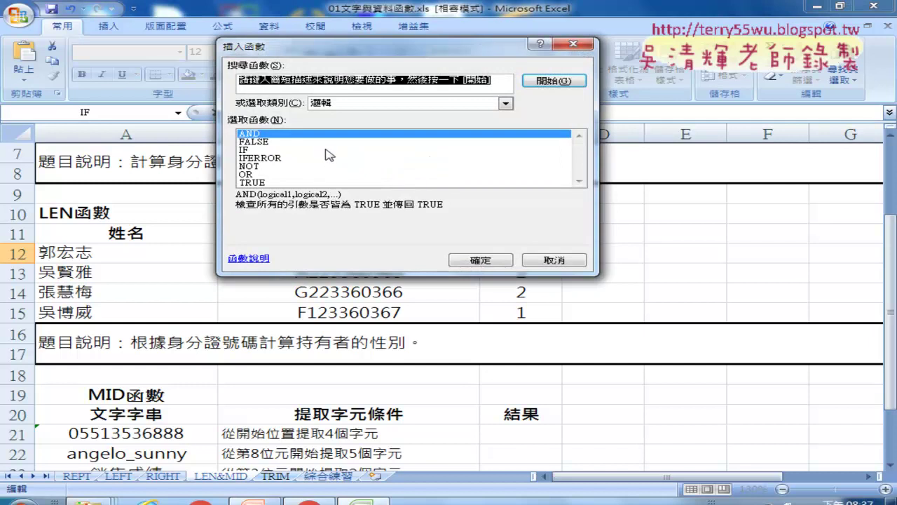
double_click(328, 149)
right_click(347, 105)
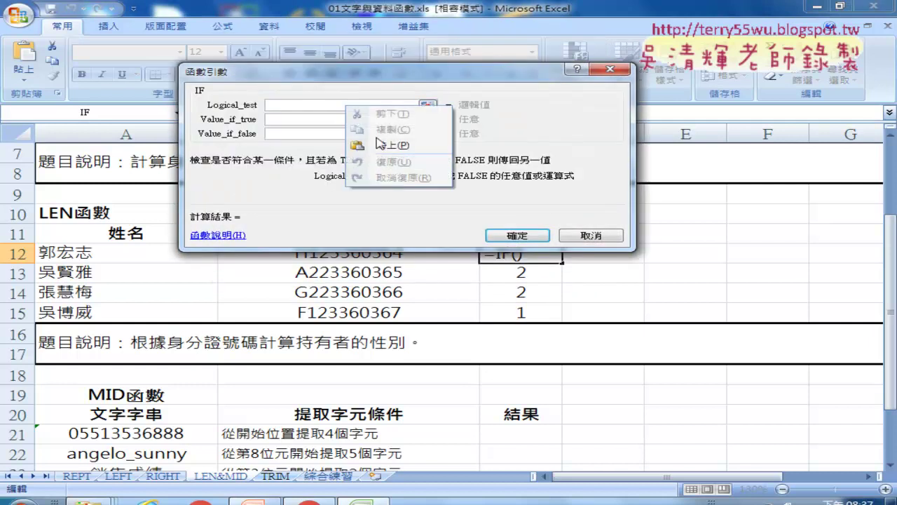
click(379, 143)
text(=)
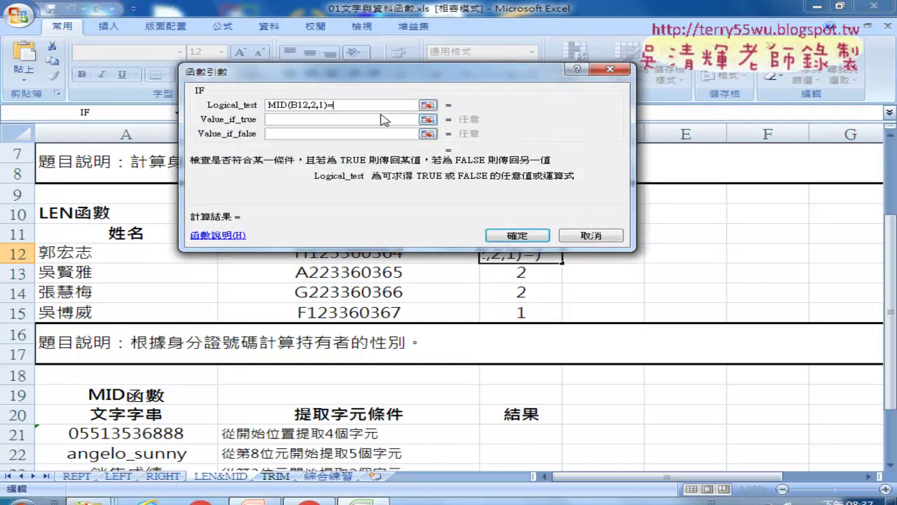
text(1)
click(381, 115)
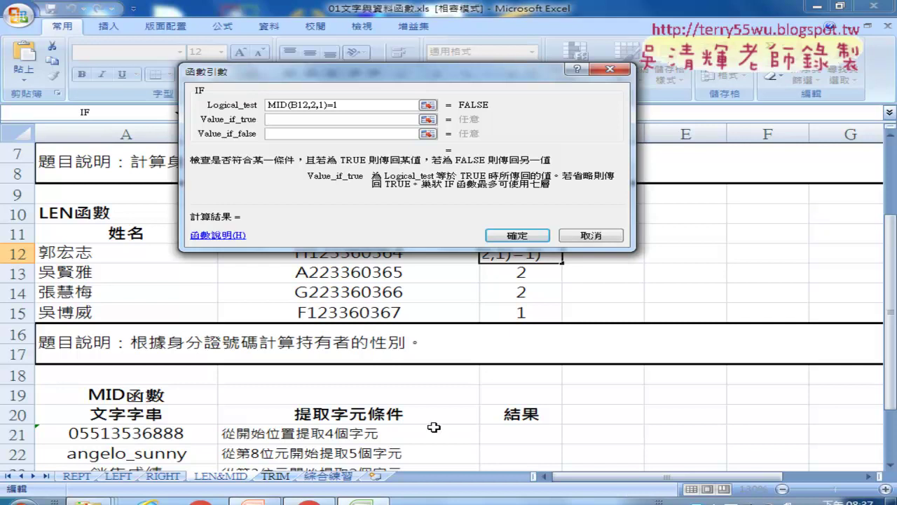
text("男)
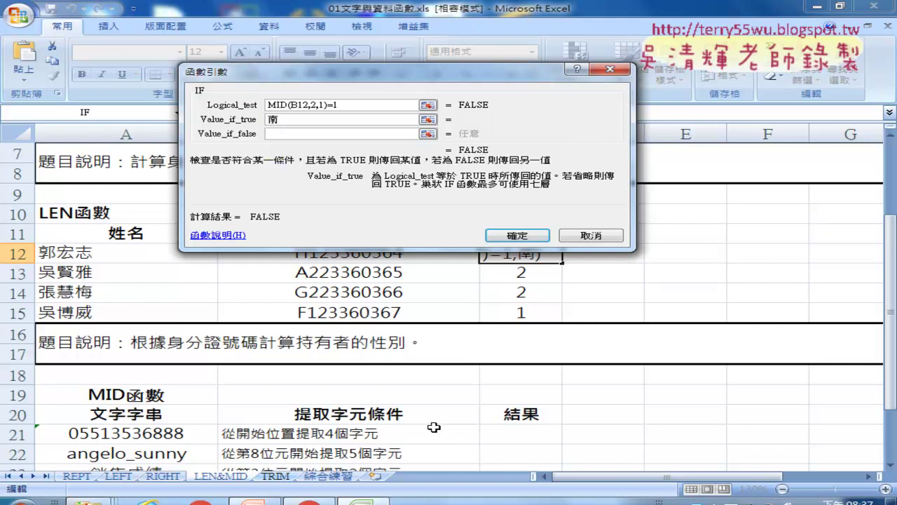
key(Tab)
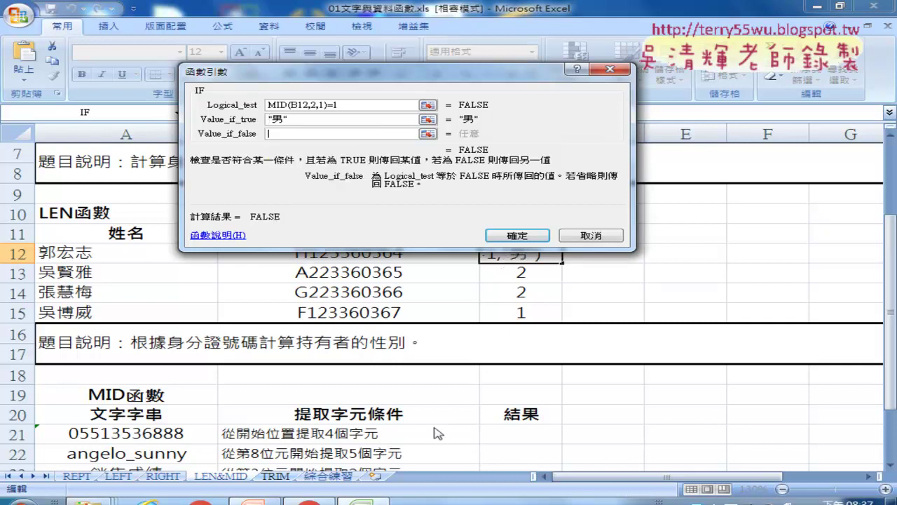
text(女)
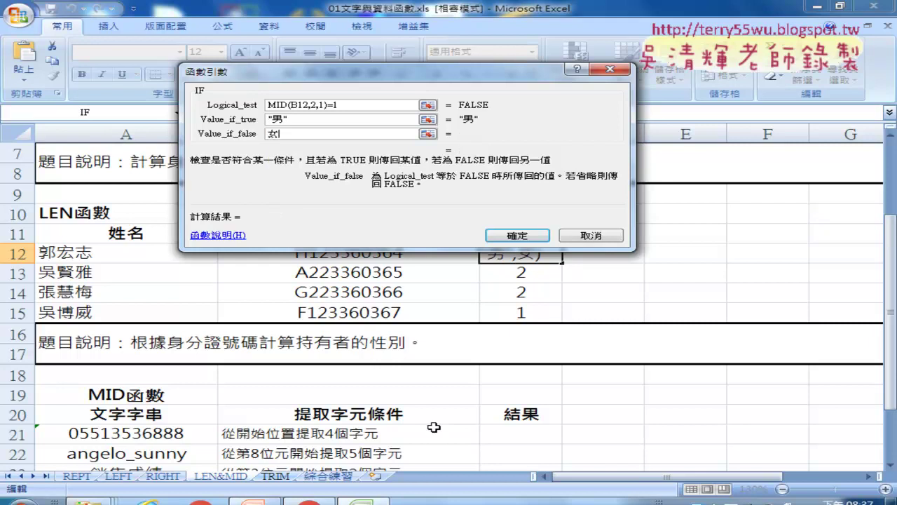
click(324, 120)
click(517, 235)
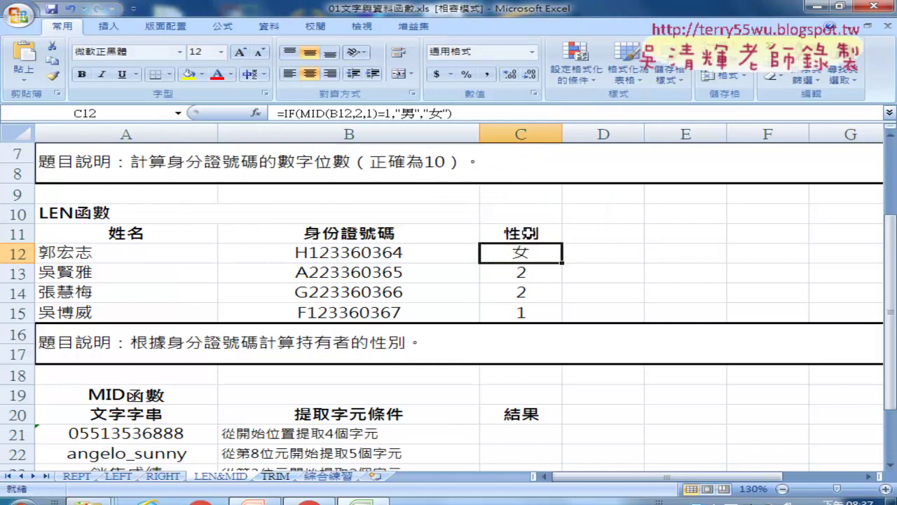
Fill C12's IF formula down to C15, all cells showing 女
drag(561, 262, 571, 314)
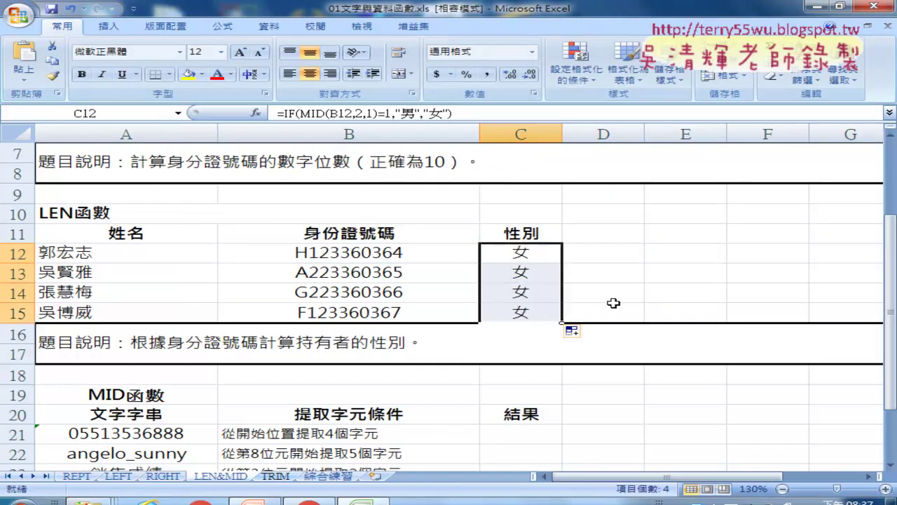
click(550, 258)
click(291, 112)
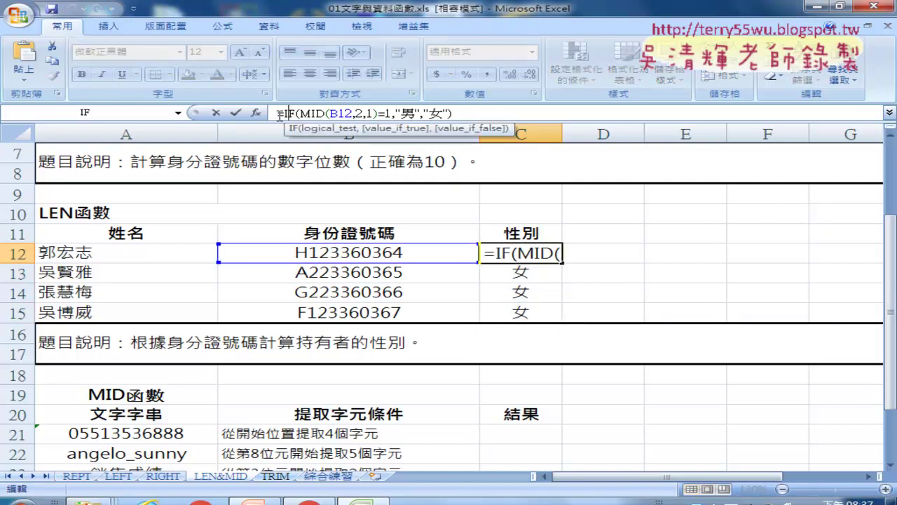
Reopen C12's IF arguments and inspect the logical test MID(B12,2,1)=1, which evaluates FALSE
click(256, 112)
click(342, 103)
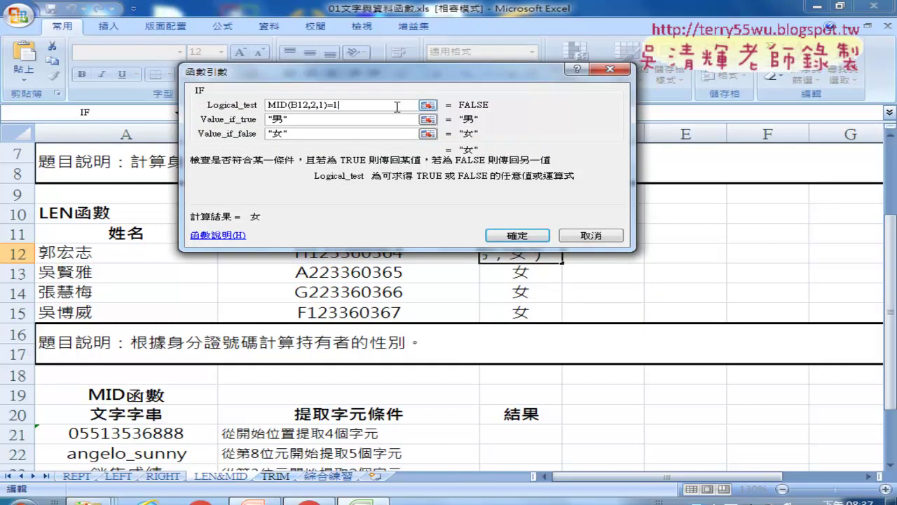
key(BackSpace)
text(1)
drag(329, 106, 266, 106)
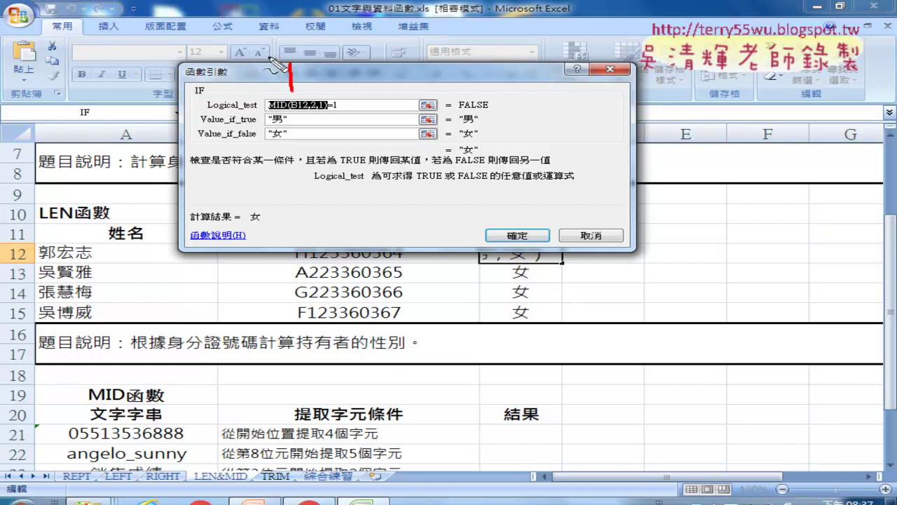
mouse_move(272, 56)
mouse_down()
mouse_move(272, 65)
mouse_move(355, 80)
mouse_up()
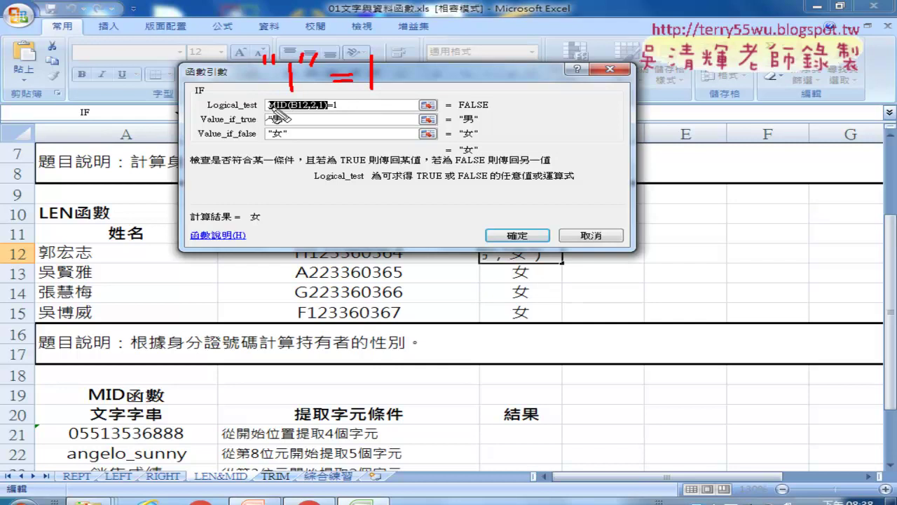
mouse_move(230, 73)
mouse_down()
mouse_move(151, 90)
mouse_move(227, 131)
mouse_up()
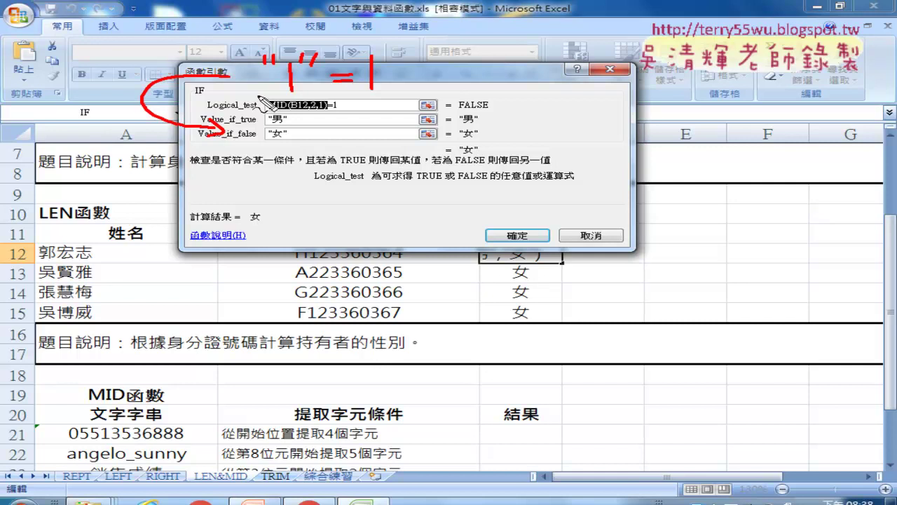
key(Escape)
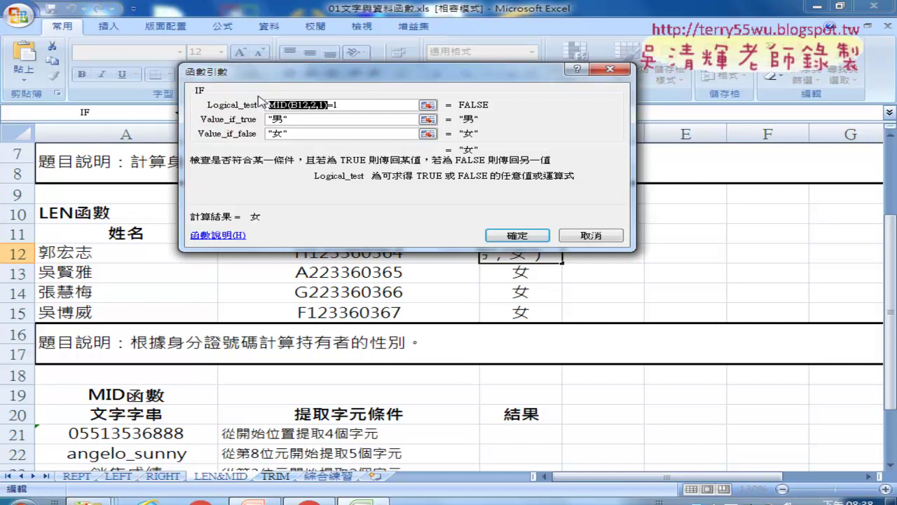
click(343, 105)
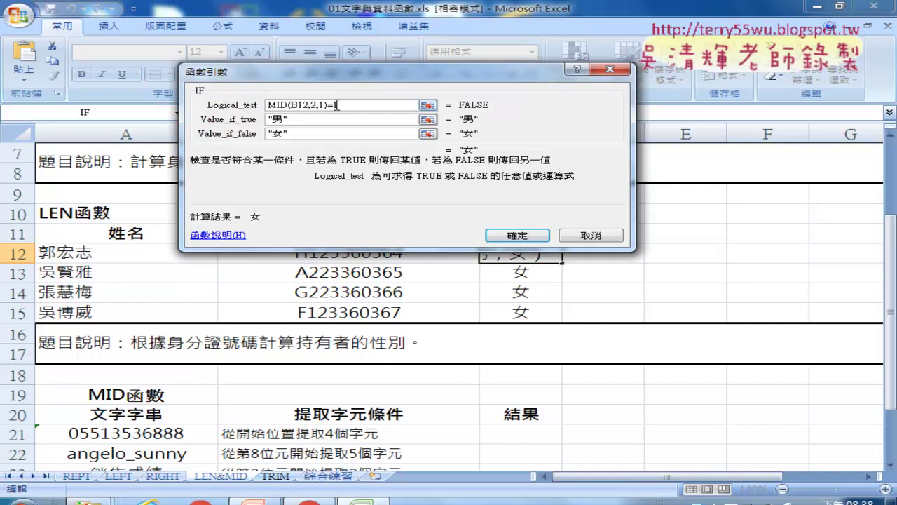
Change the logical test to MID(B12,2,1)="1" so it compares against text
text(1)
key(BackSpace)
text("1)
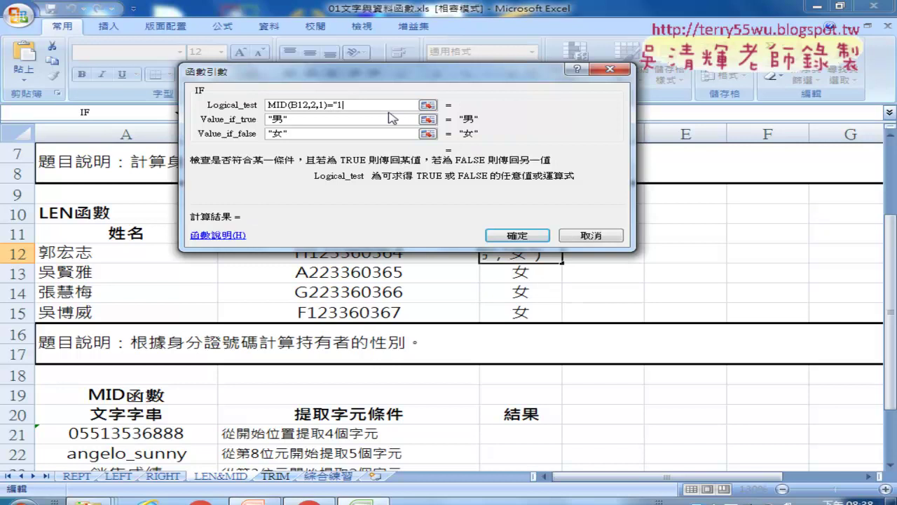
text(")
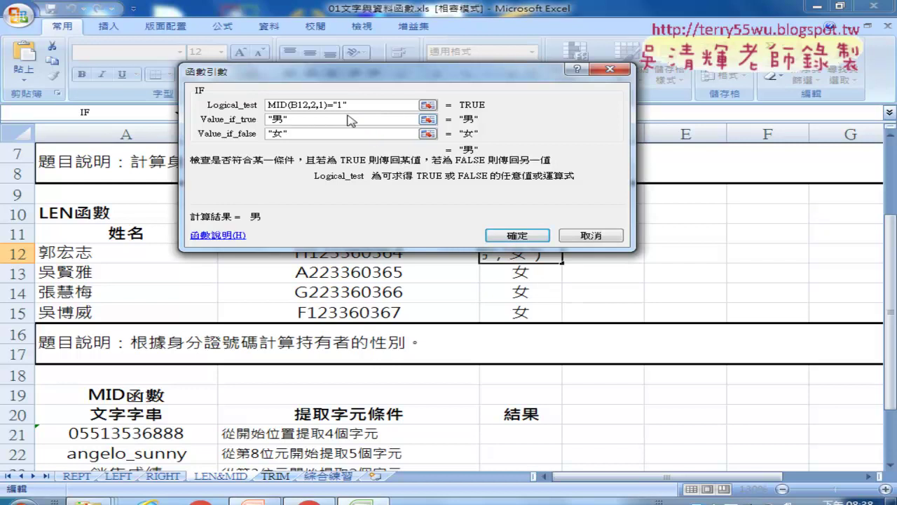
drag(334, 105, 356, 101)
Confirm the corrected IF in C12 and fill it to C15, giving 男, 女, 女, 男
click(520, 234)
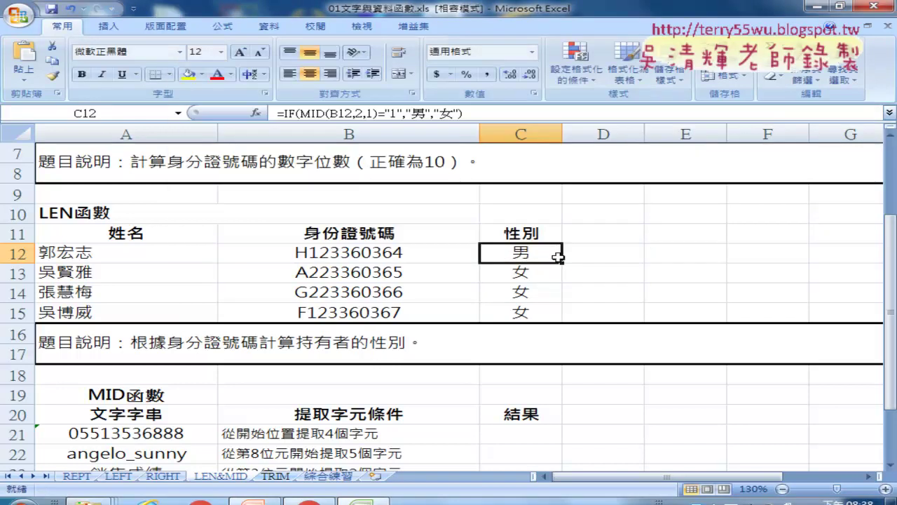
drag(563, 264, 562, 319)
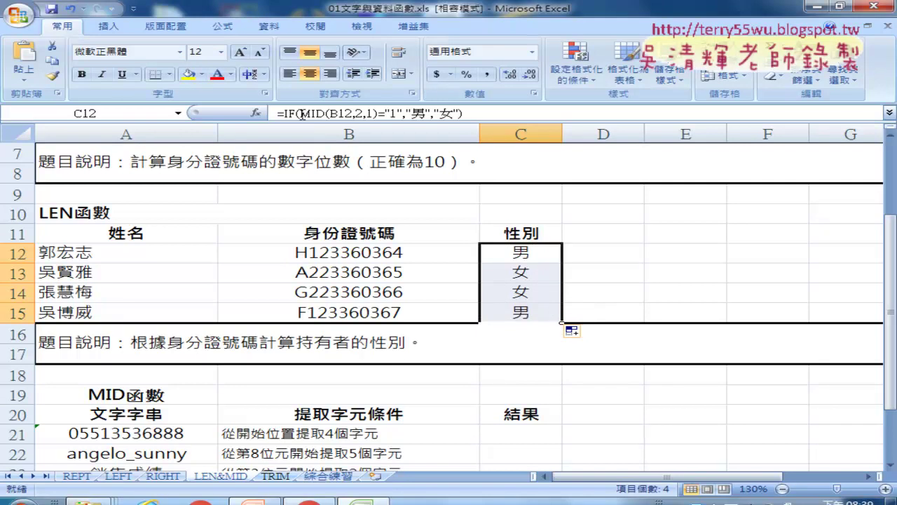
drag(300, 113, 376, 114)
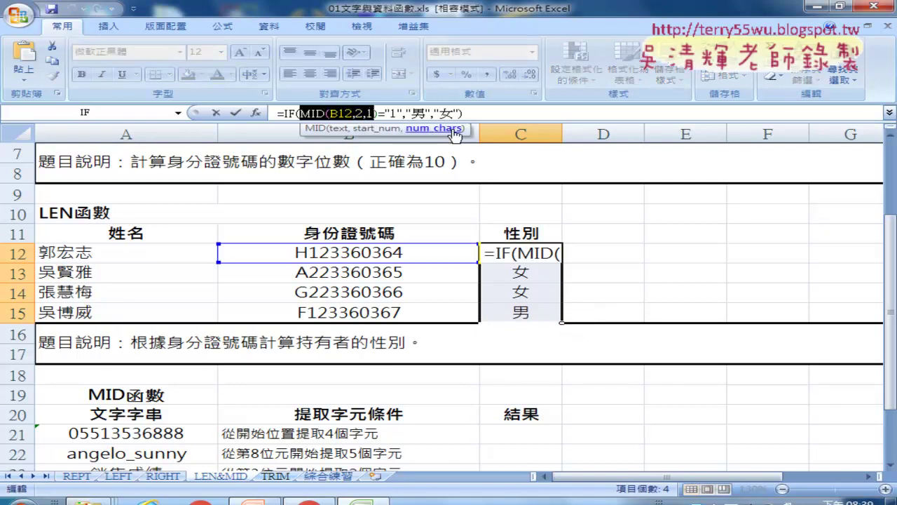